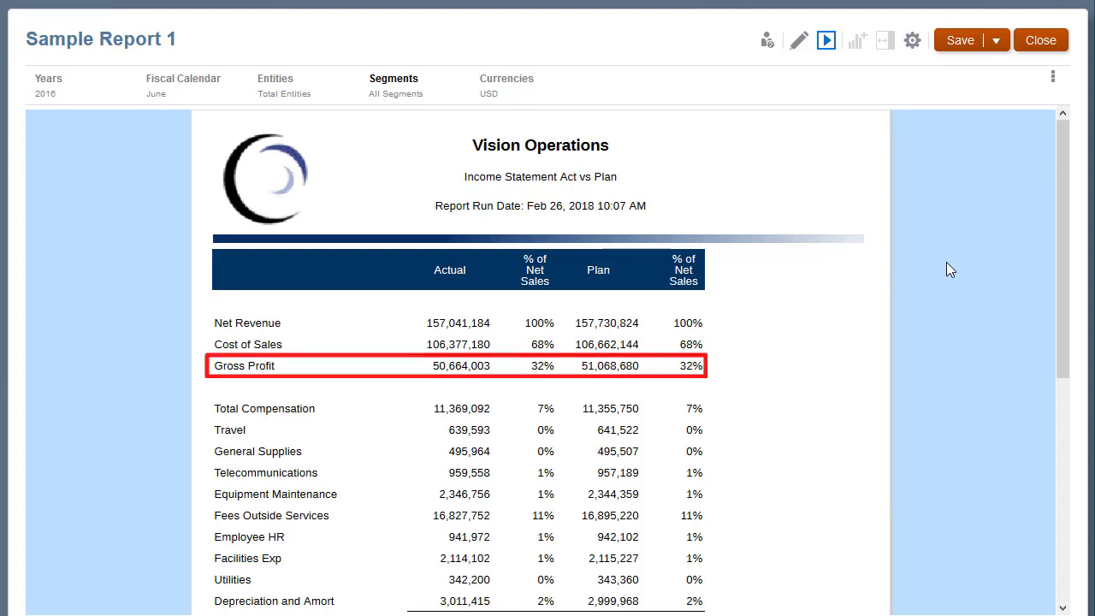
Open Grid 1 for editing, select cell A4 (Gross Profit Actual) and show its Drill Through settings.
left_click(794, 44)
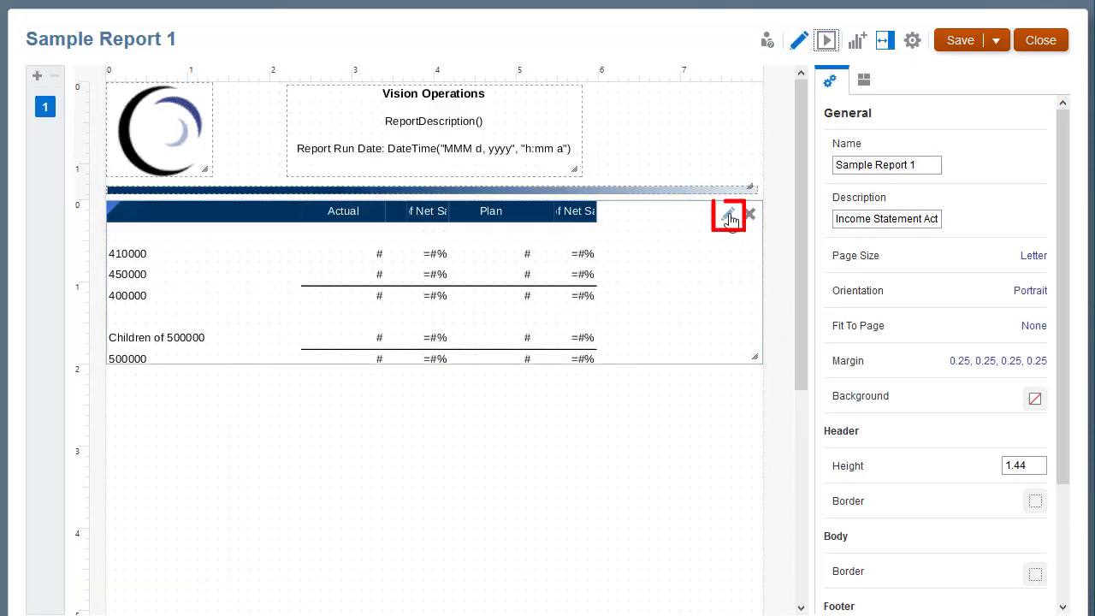
left_click(728, 216)
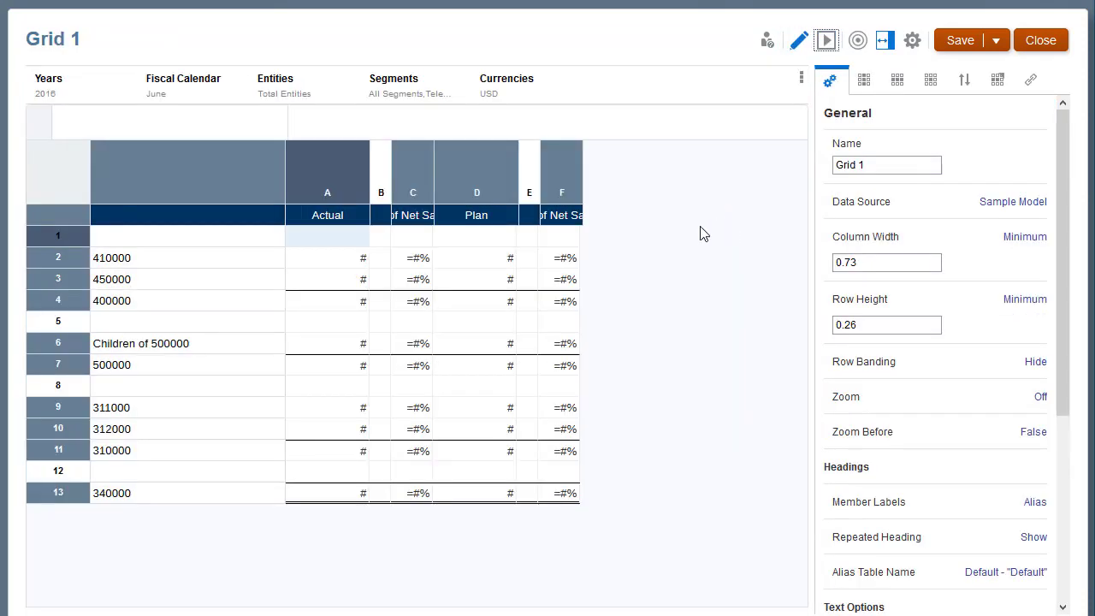
left_click(336, 305)
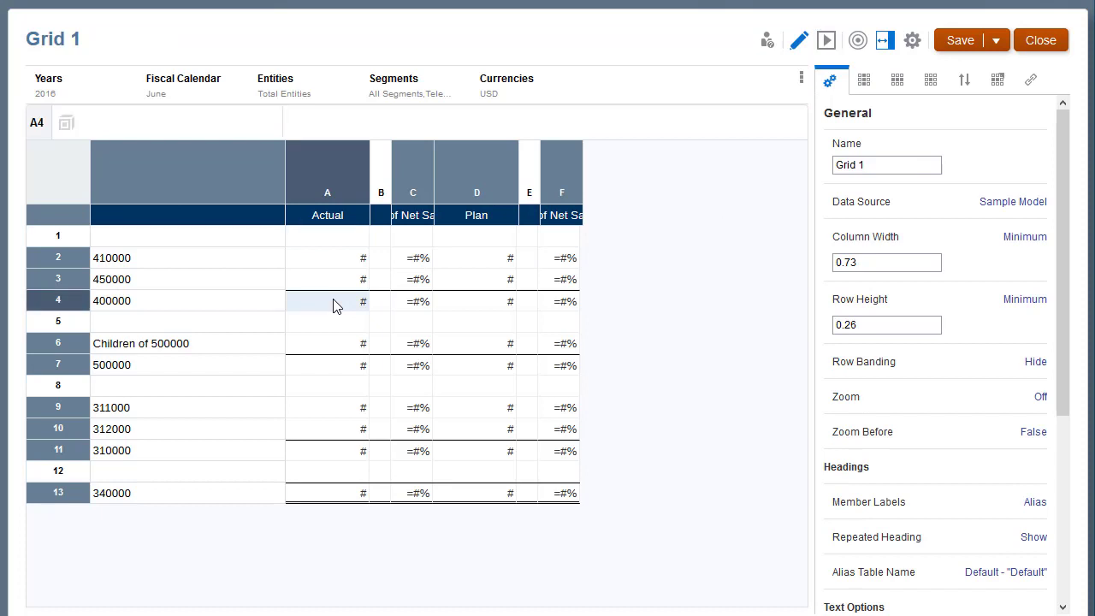
left_click(1030, 81)
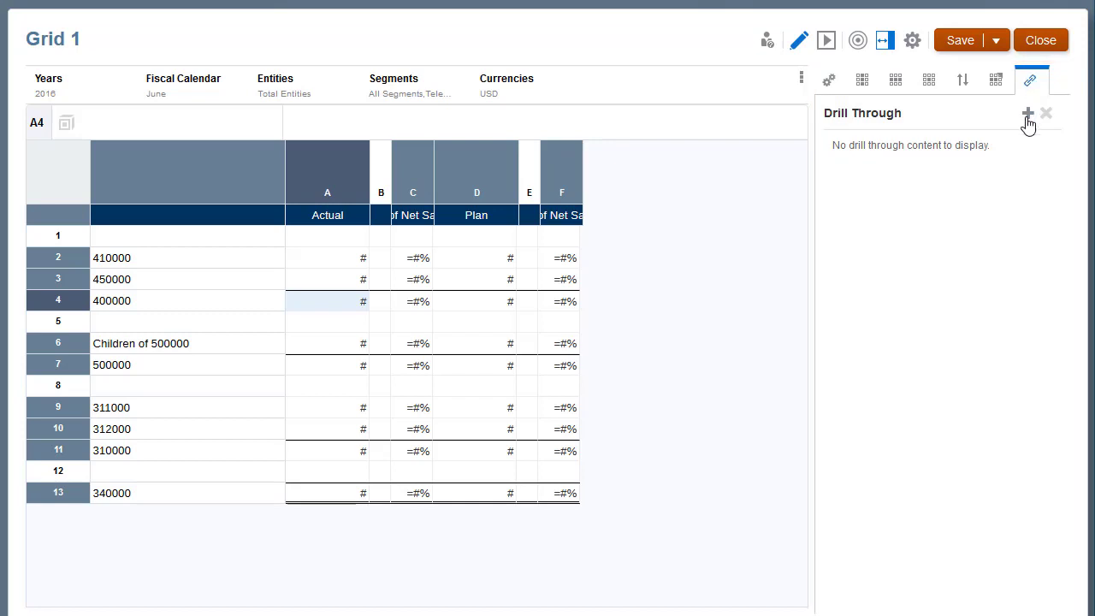
Add a 'Gross Profit PDF' library-file link to Drill to Content/Gross Profit.pdf on cell A4.
left_click(1027, 113)
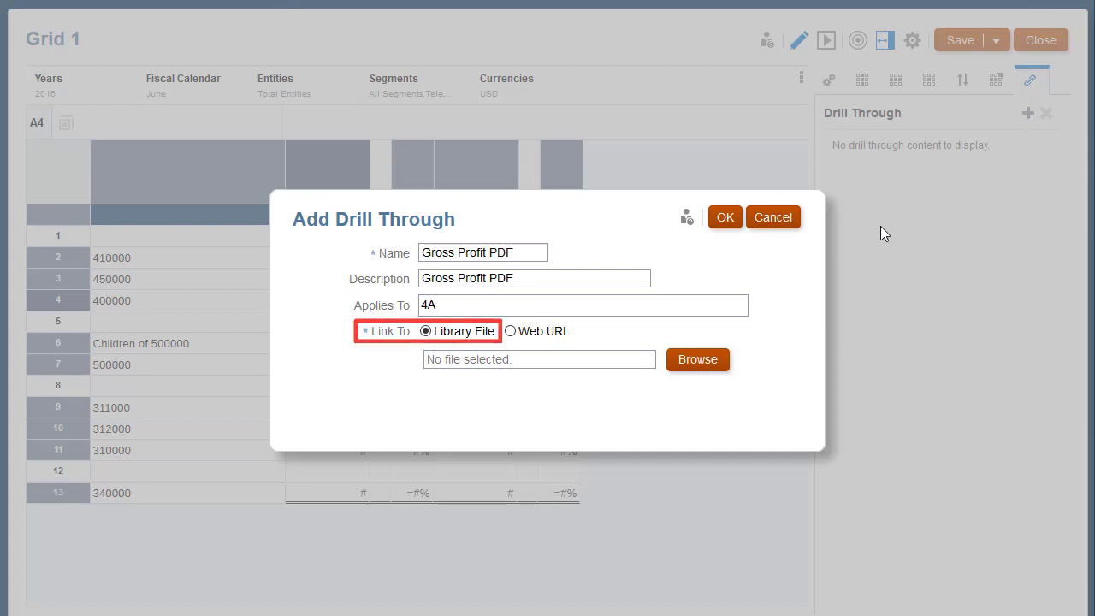
left_click(697, 361)
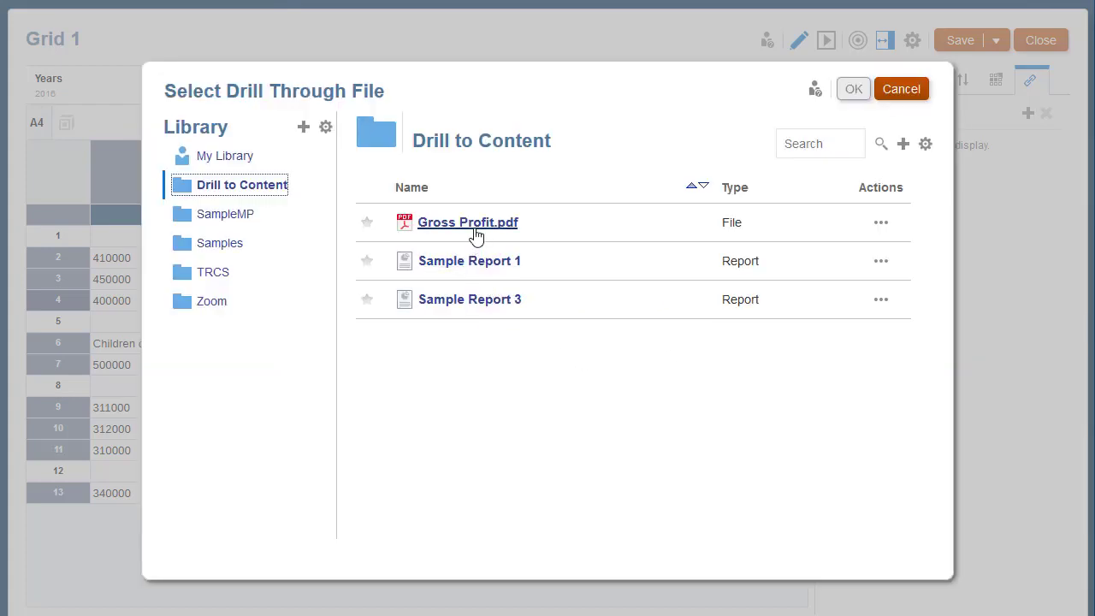
left_click(476, 232)
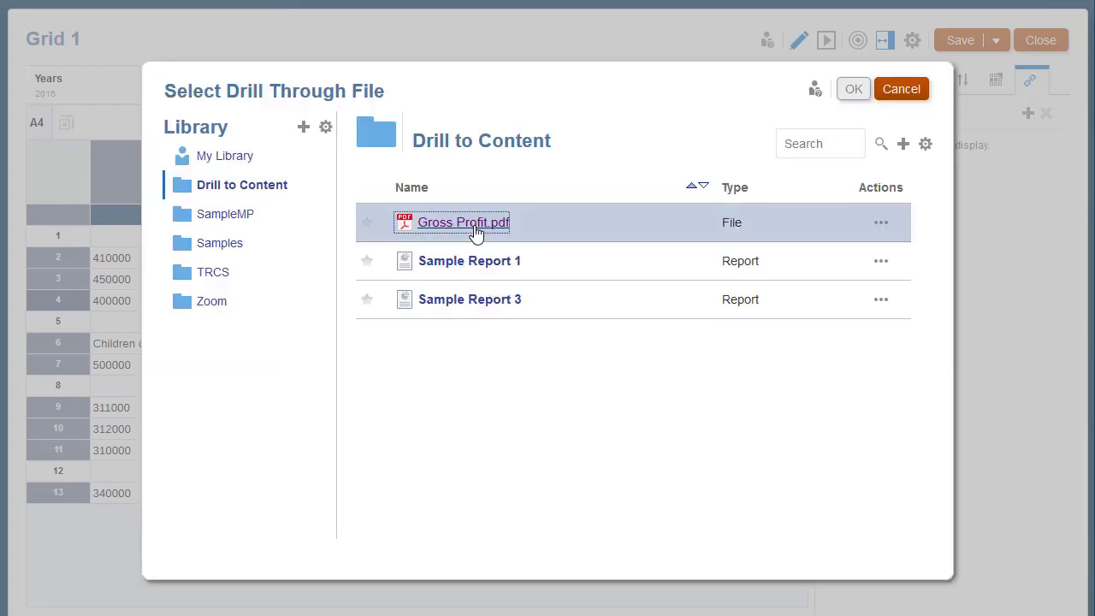
double_click(476, 234)
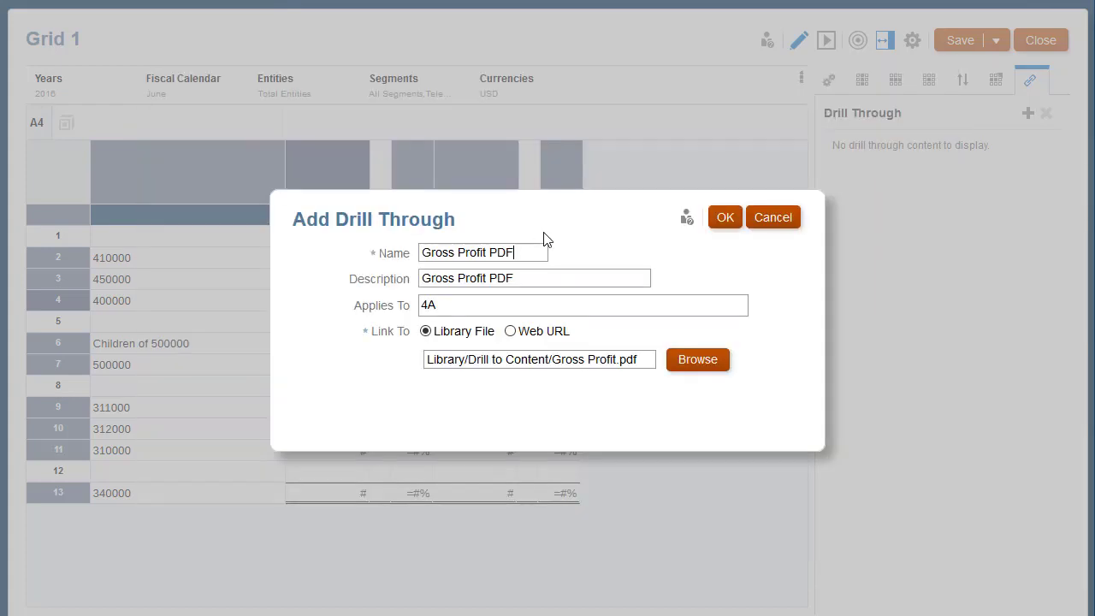
left_click(722, 224)
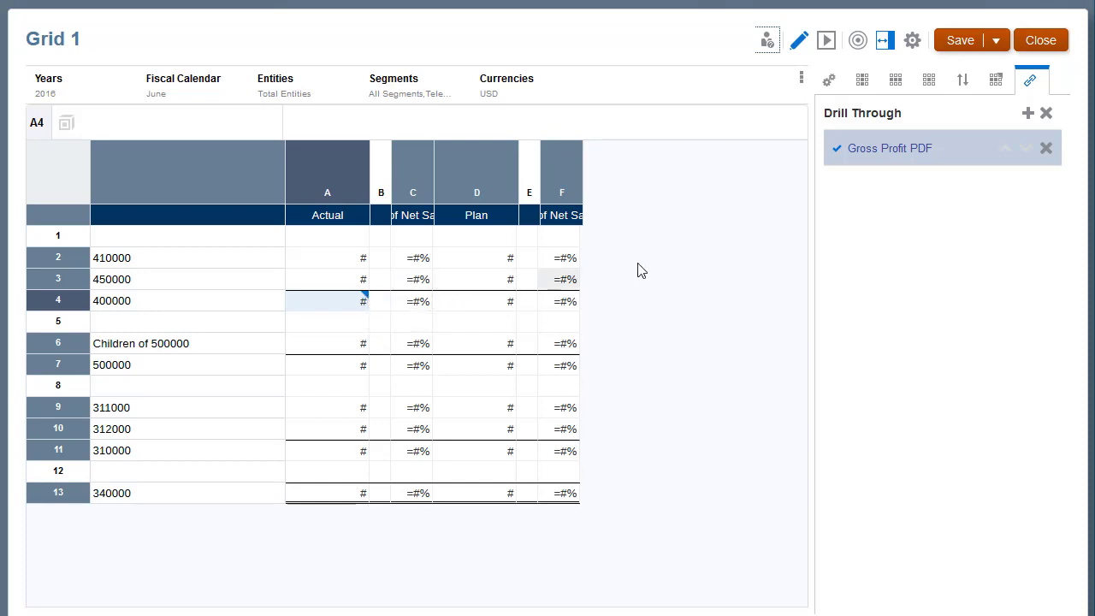
Add a 'Gross Profit URL' Web URL link to the pasted investinganswers.com address, without point of view.
left_click(1028, 116)
type("Gross Profit URL")
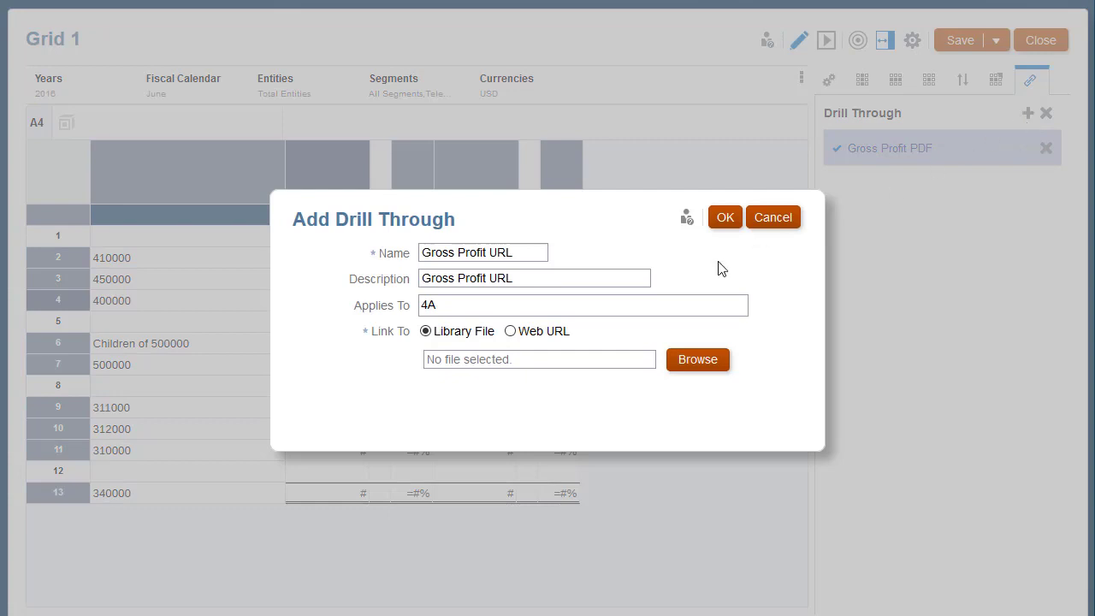
left_click(510, 332)
left_click(455, 359)
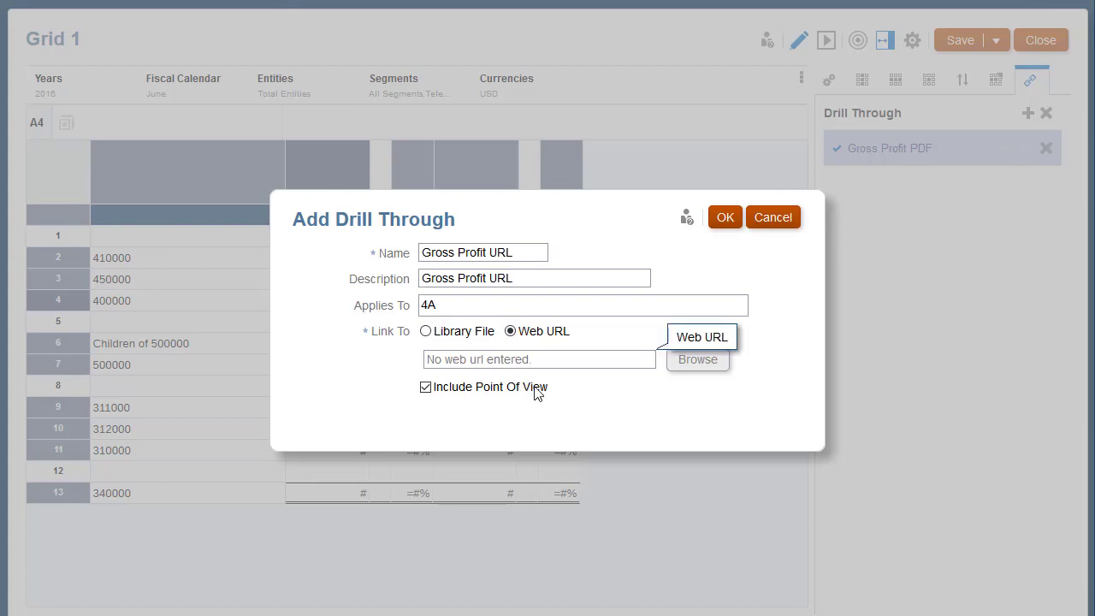
key("ctrl+v")
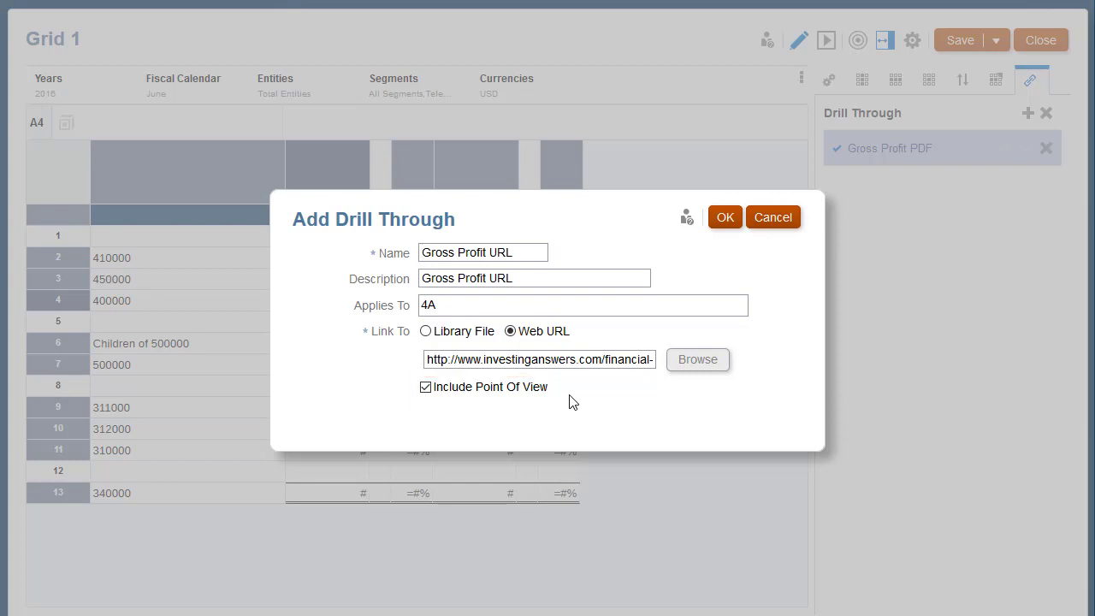
left_click(426, 391)
left_click(723, 225)
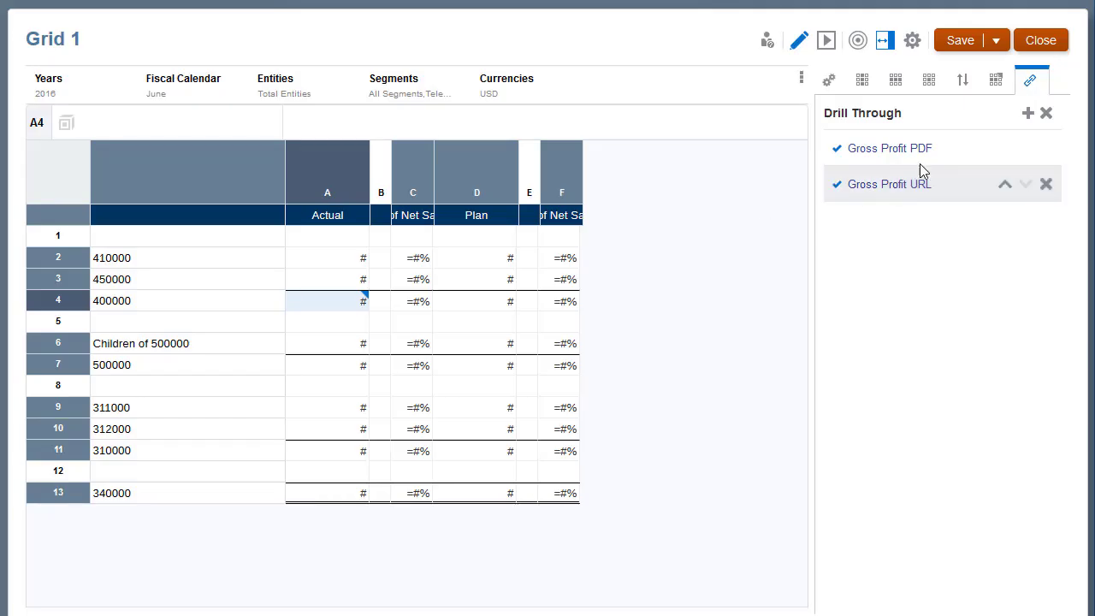
Add a 'Sample Report' link to library report Sample Report 3 and move it first.
left_click(1027, 113)
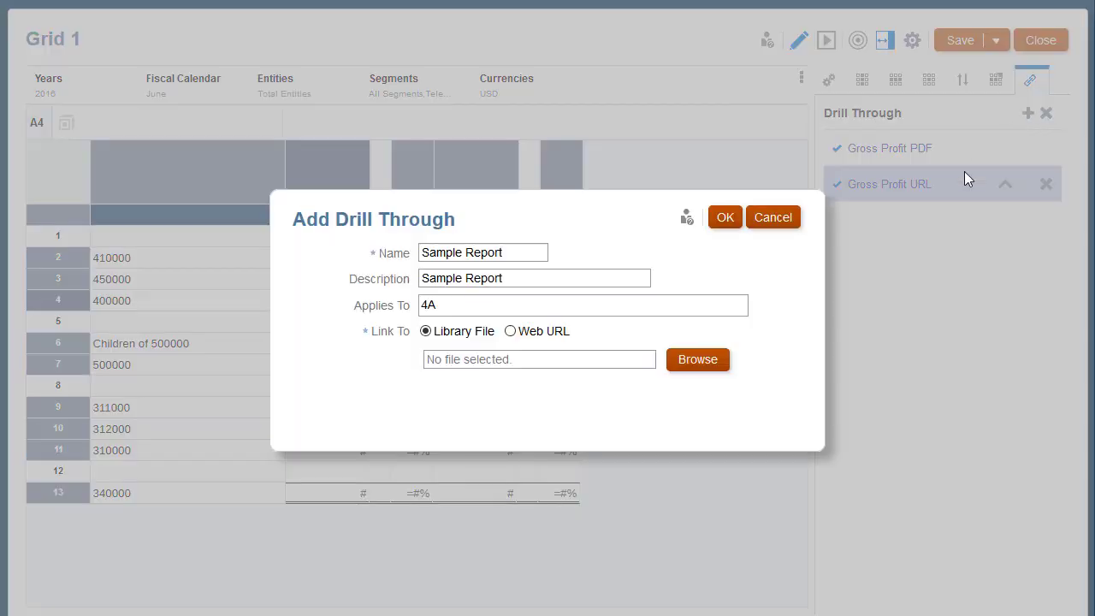
left_click(697, 360)
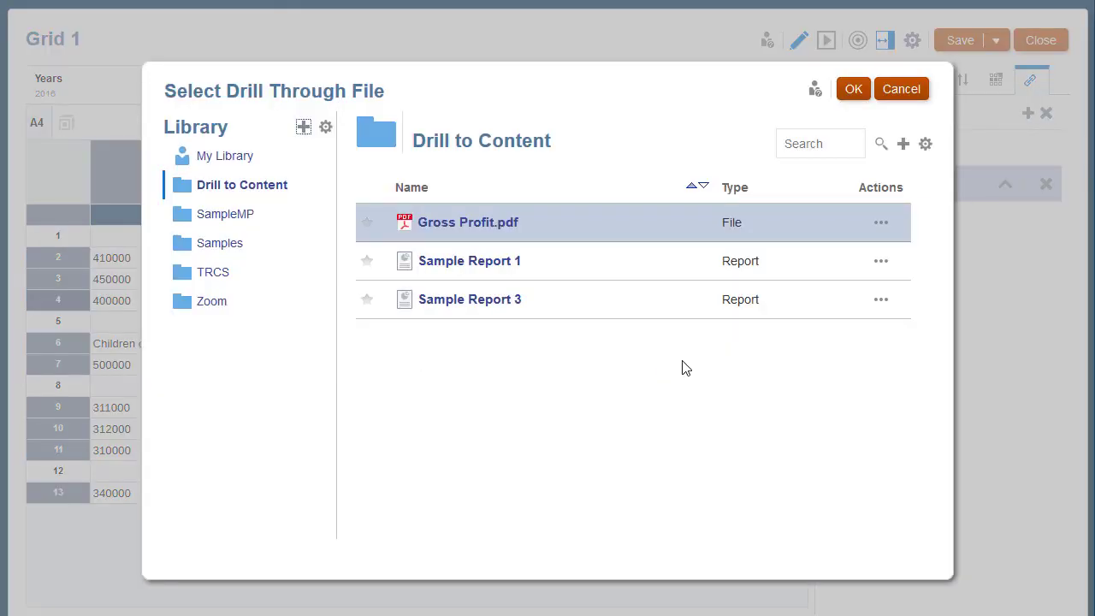
double_click(469, 310)
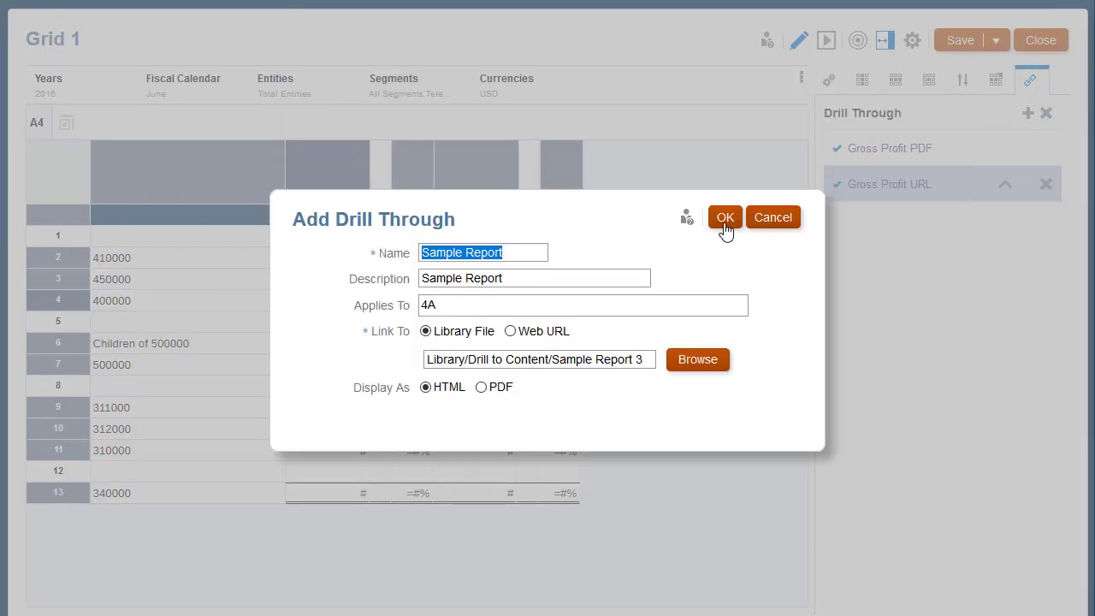
left_click(724, 224)
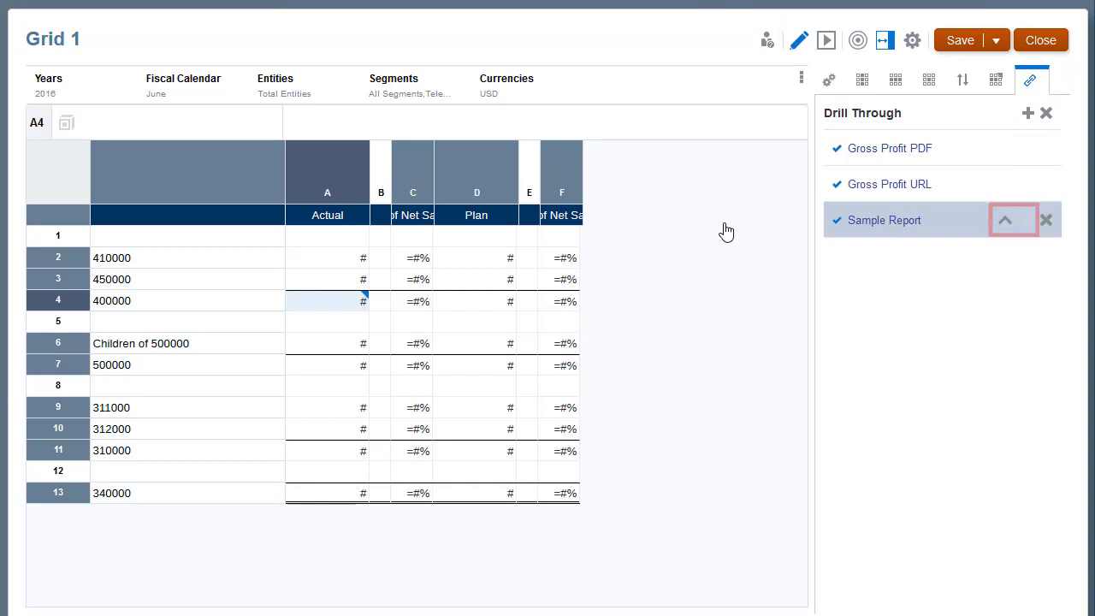
left_click(1003, 224)
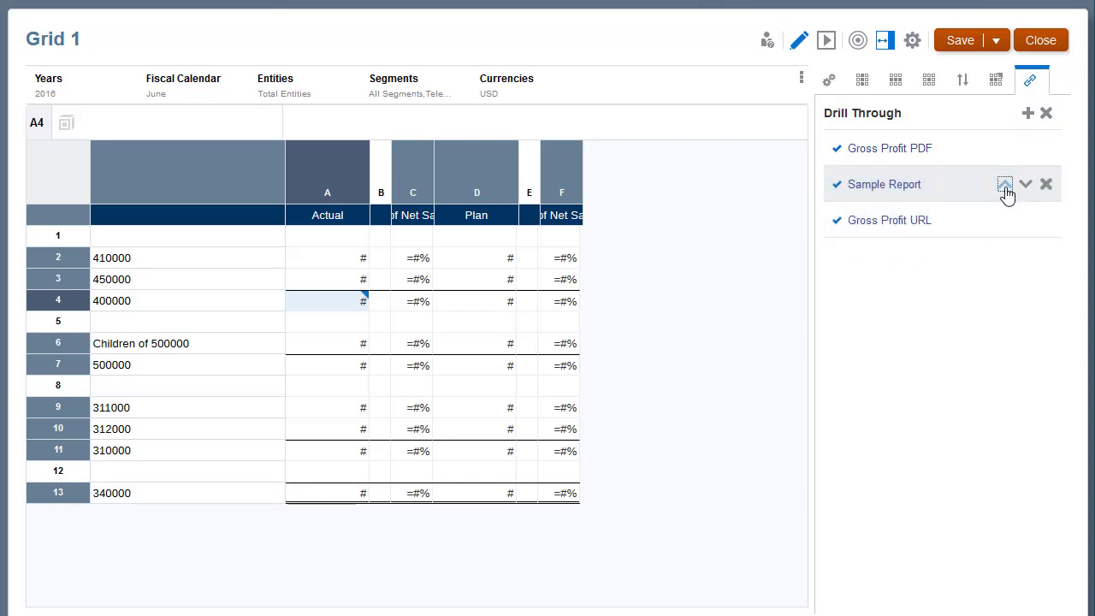
left_click(1005, 187)
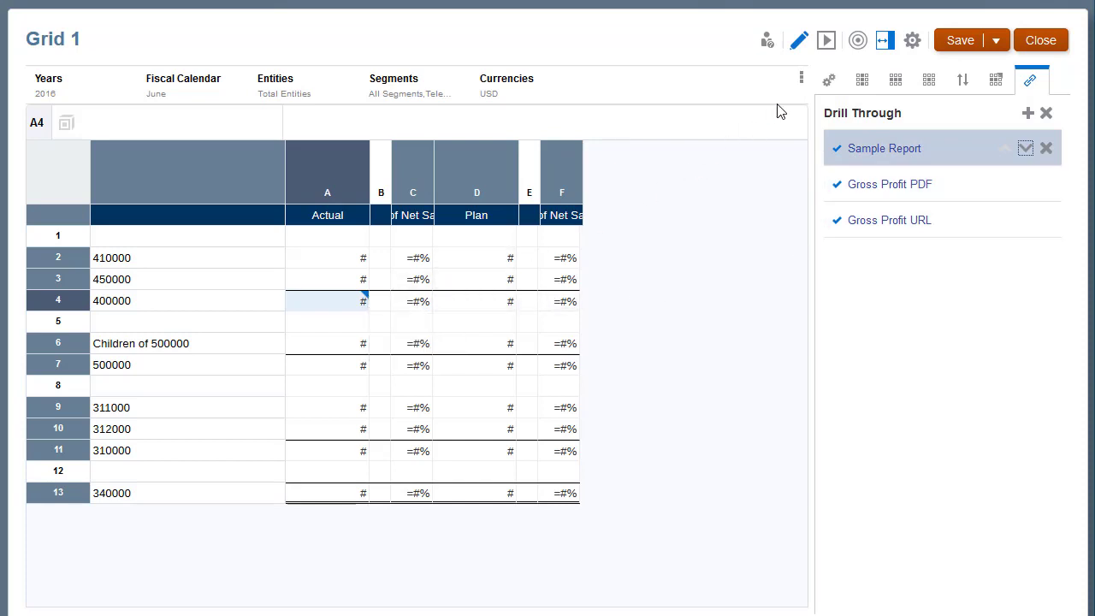
Preview Grid 1, drill from Gross Profit Actual into Sample Report 3, and check its gear-menu options.
left_click(826, 43)
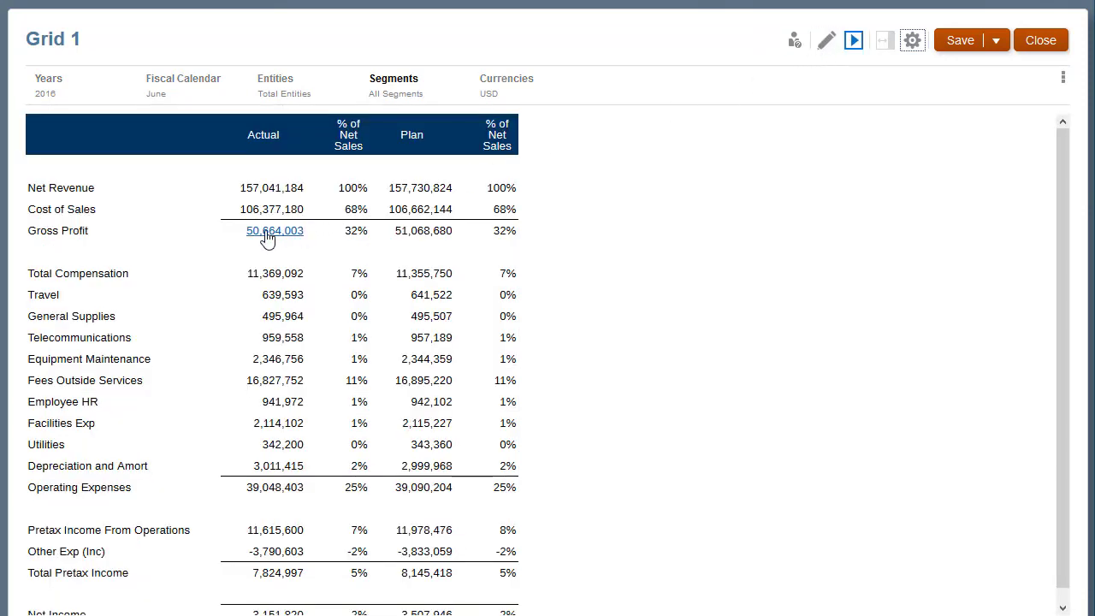
left_click(266, 233)
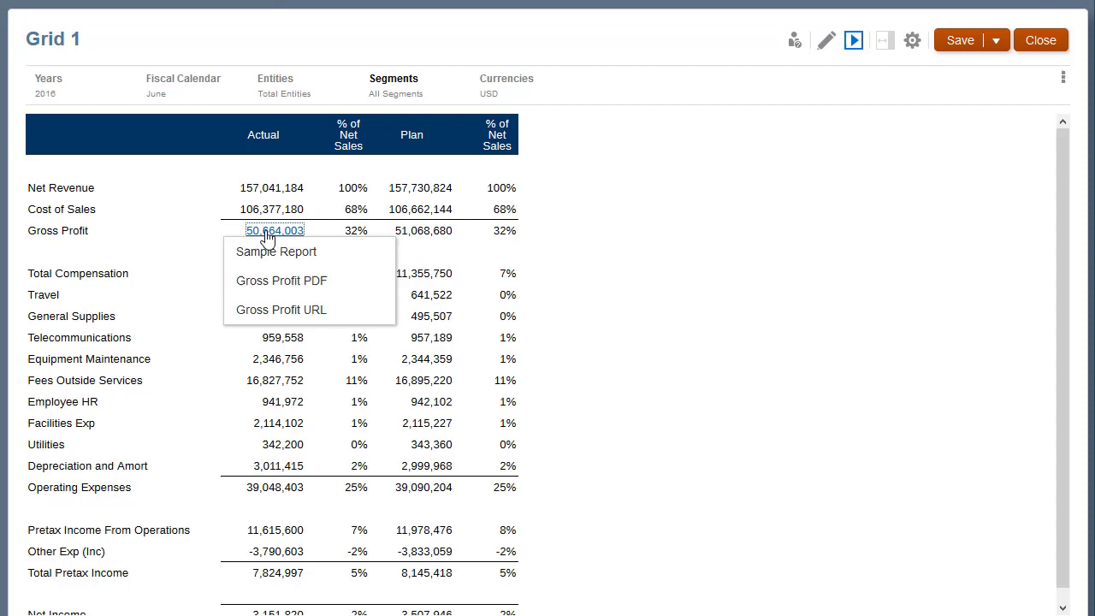
left_click(335, 257)
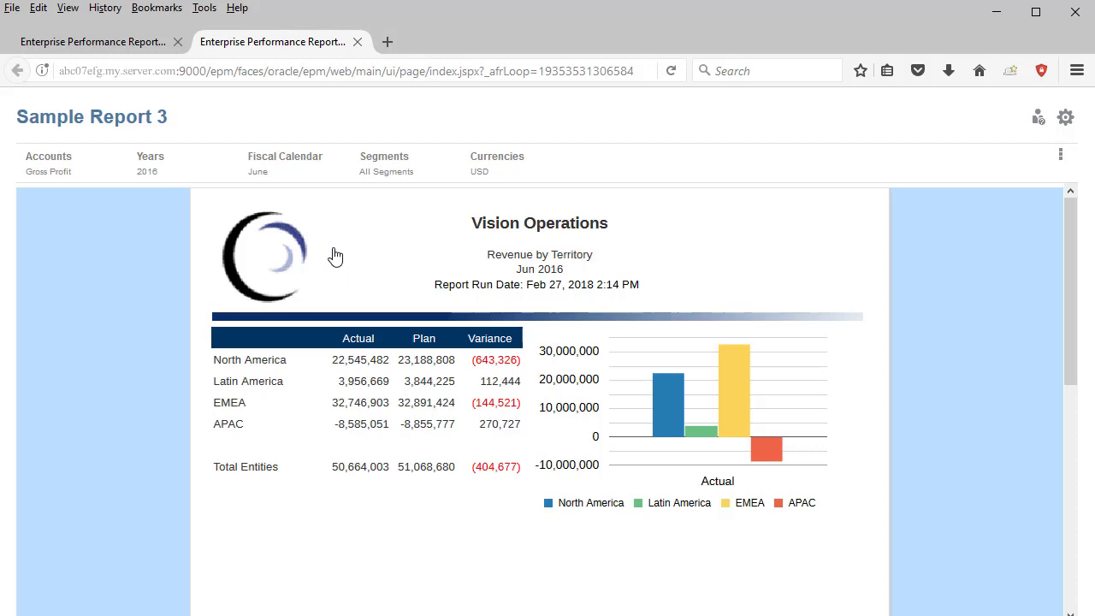
left_click(1065, 122)
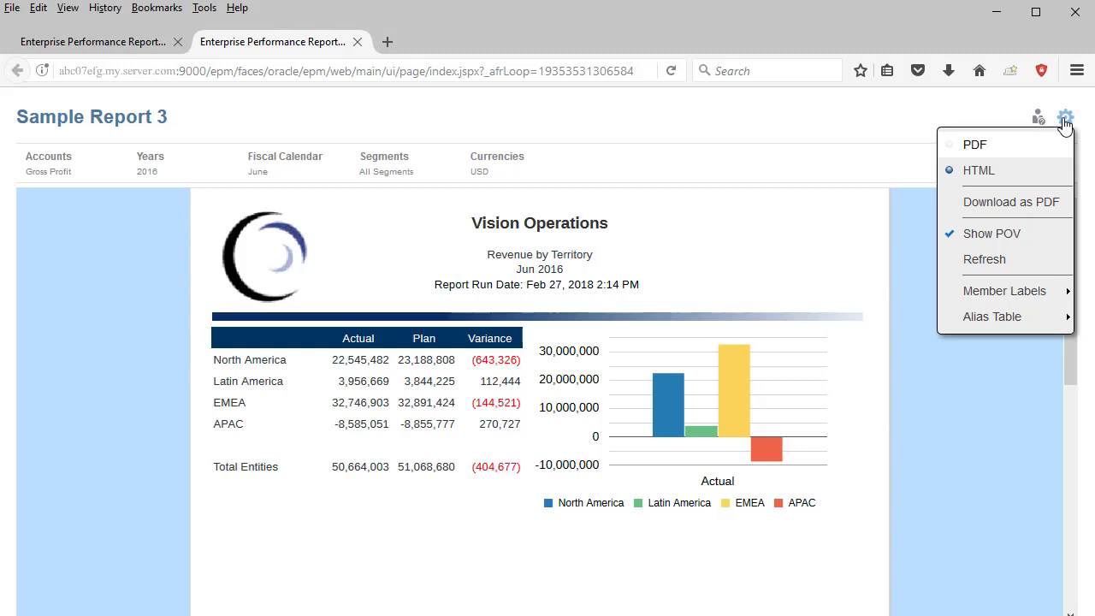
From the Grid 1 preview, follow Gross Profit PDF and open the downloaded Gross Profit.pdf in Acrobat Reader.
left_click(119, 47)
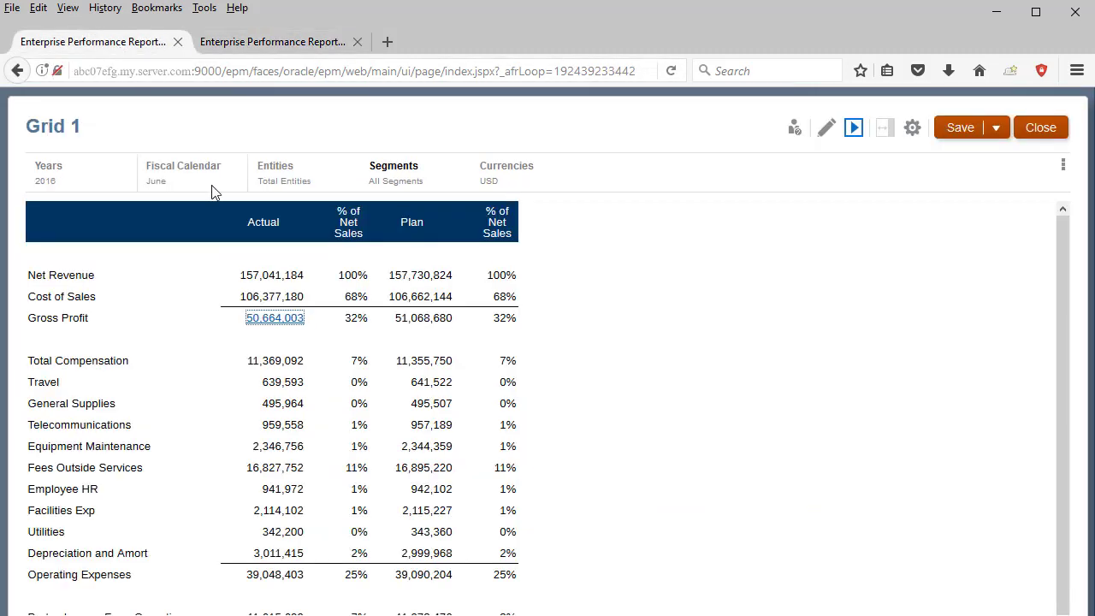
left_click(275, 322)
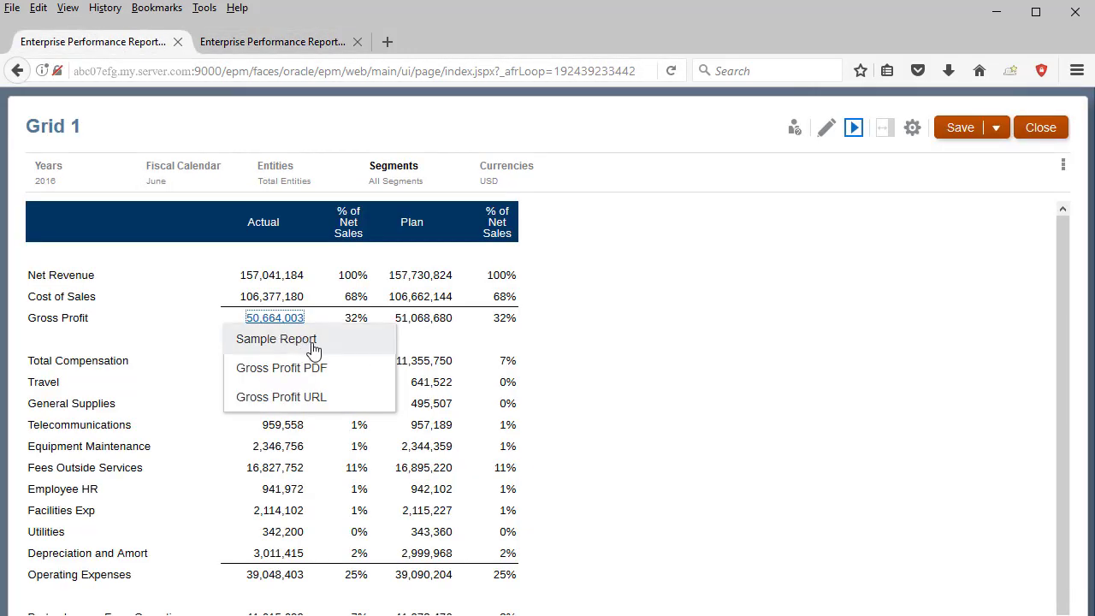
left_click(350, 372)
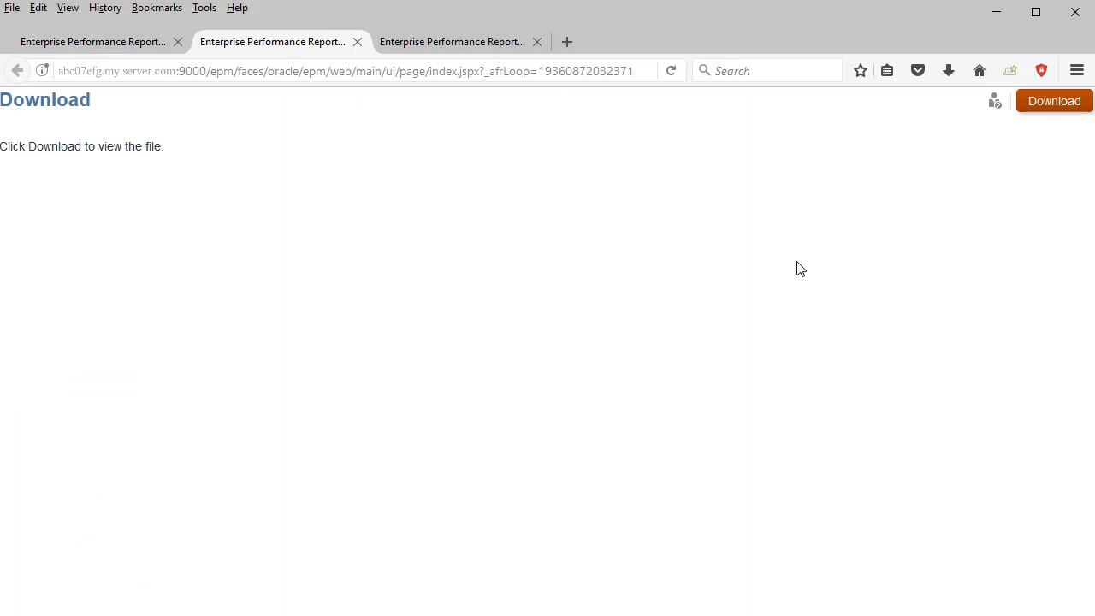
left_click(1043, 112)
left_click(387, 268)
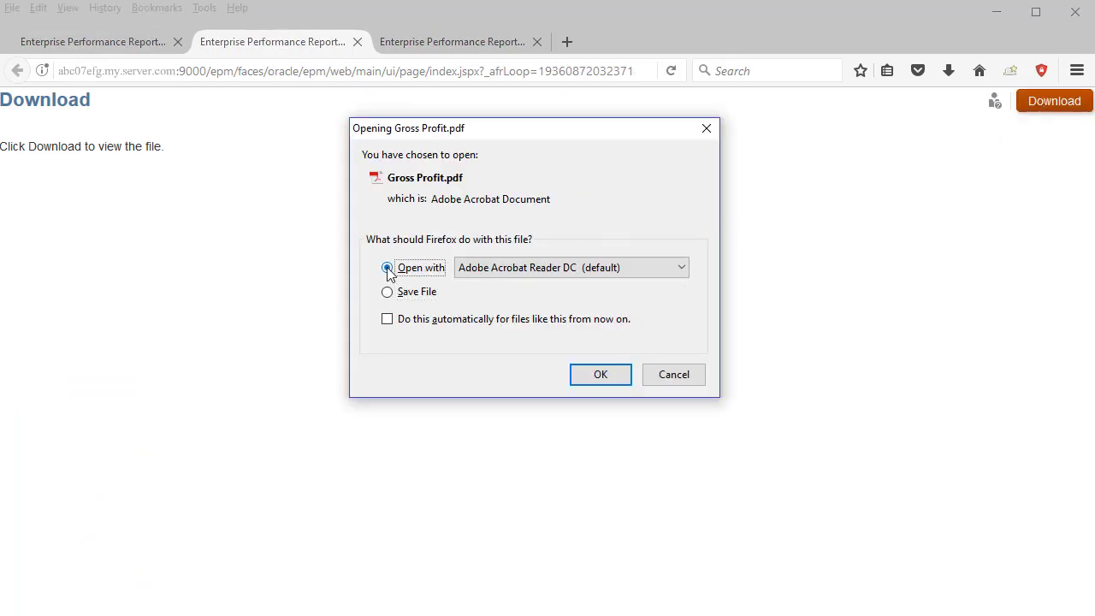
left_click(600, 375)
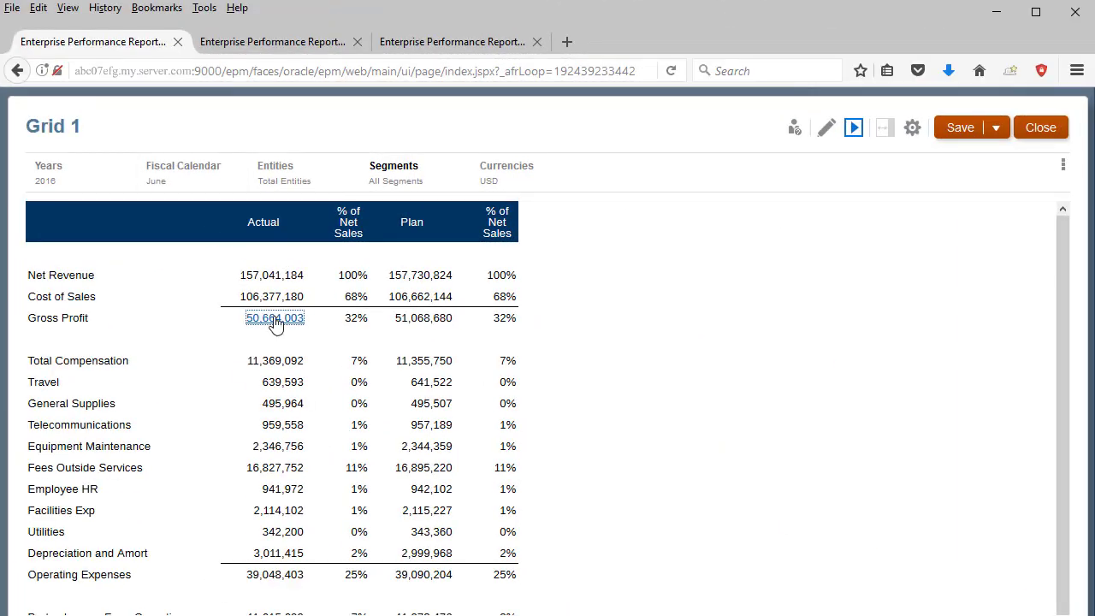
Follow the Gross Profit value's Gross Profit URL link to the InvestingAnswers definition page.
left_click(275, 318)
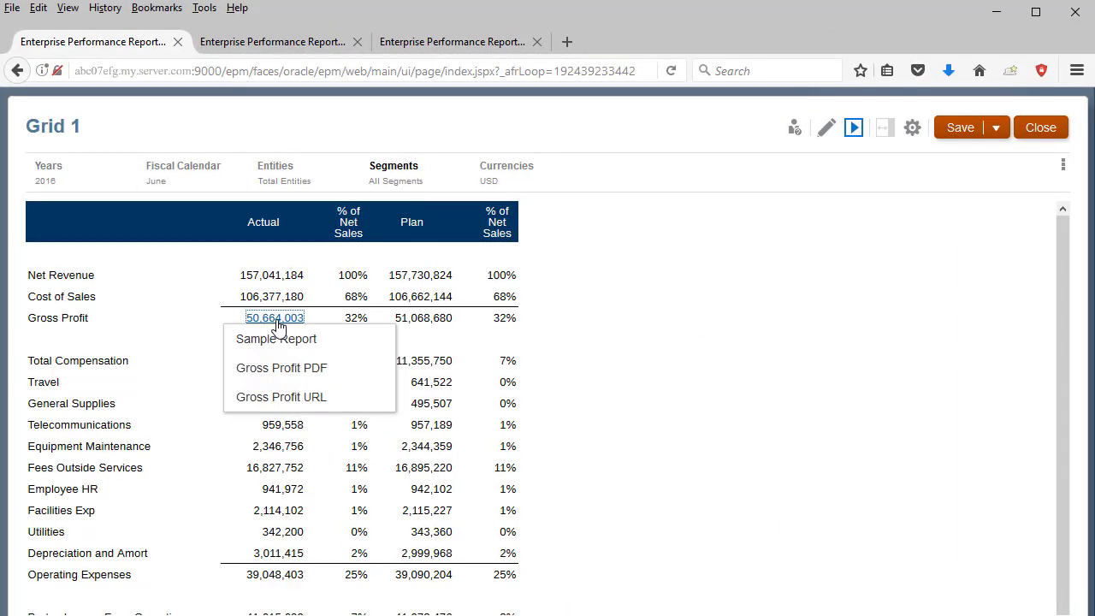
left_click(359, 401)
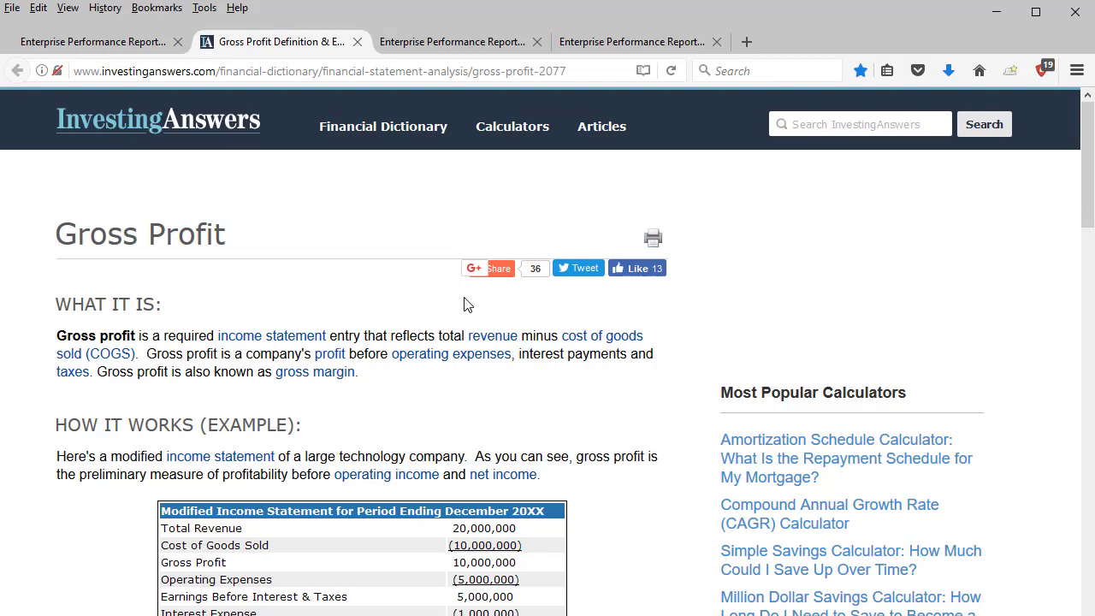
Link row heading 400000 to Gross Profit URL and cell A13 (Net Income Actual) to Sample Report.
left_click(128, 51)
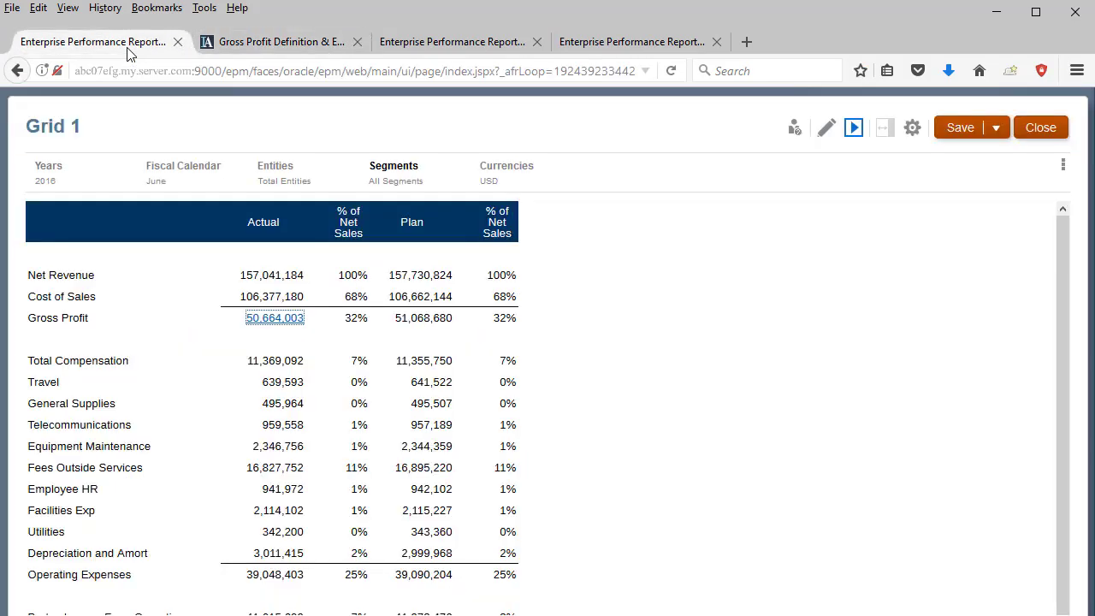
left_click(823, 135)
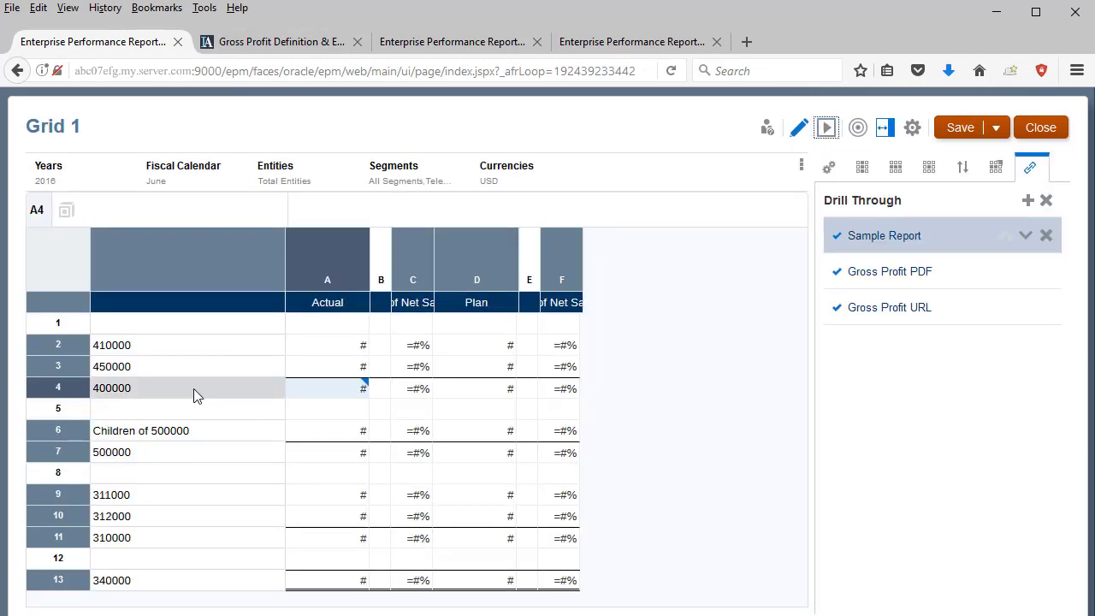
left_click(193, 389)
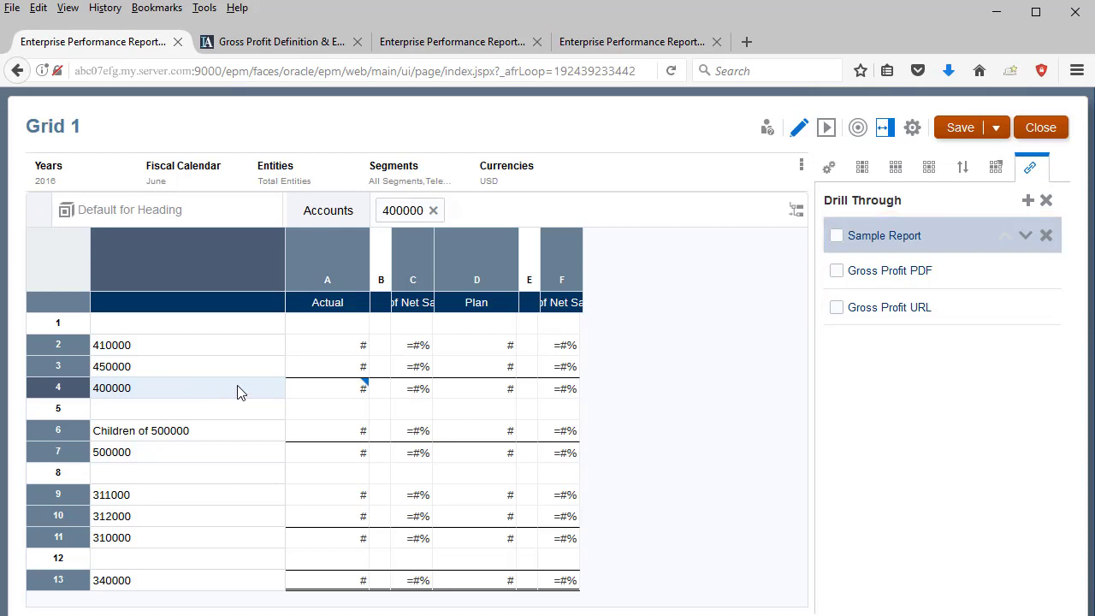
left_click(836, 307)
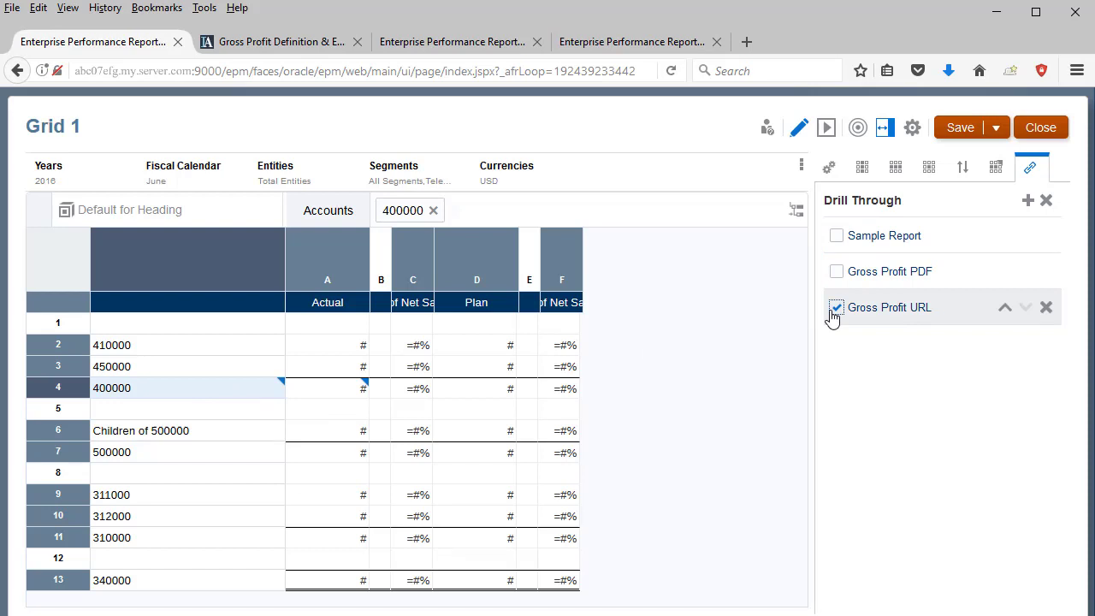
left_click(322, 587)
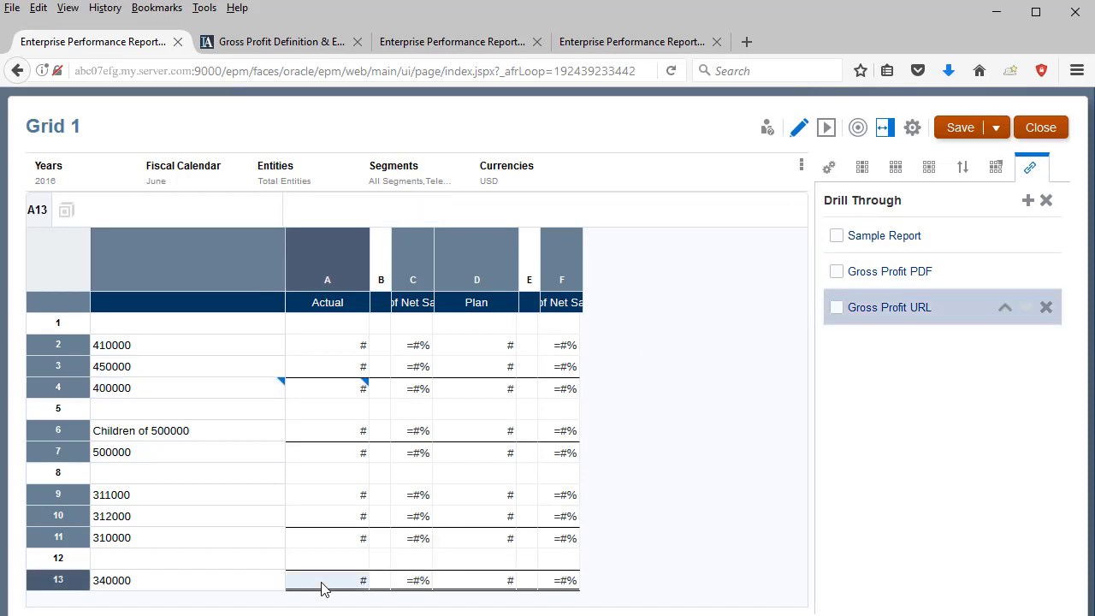
mouse_move(884, 235)
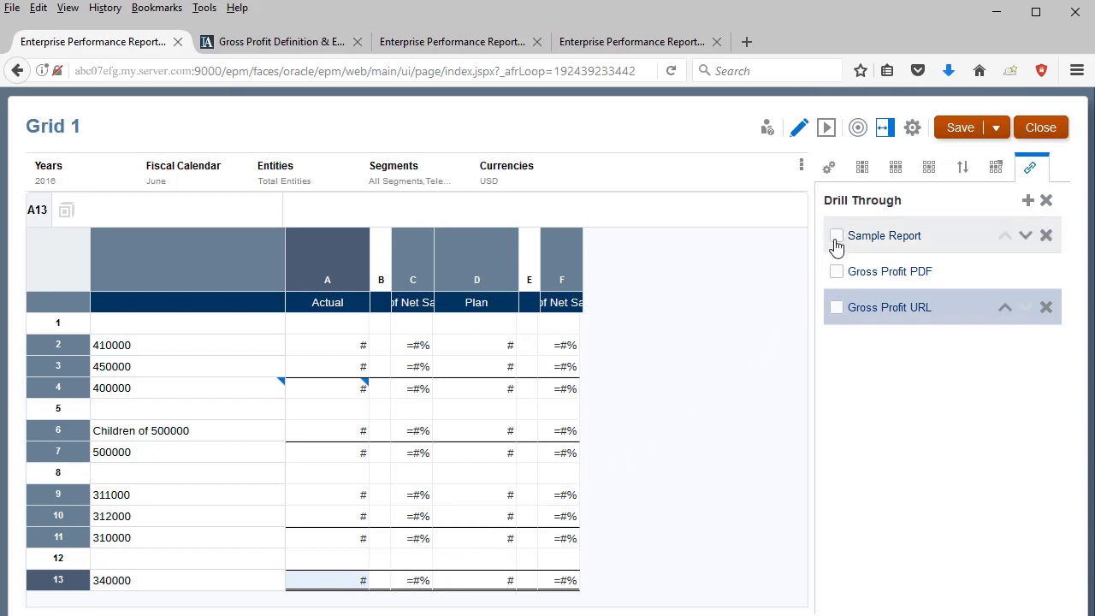
left_click(836, 236)
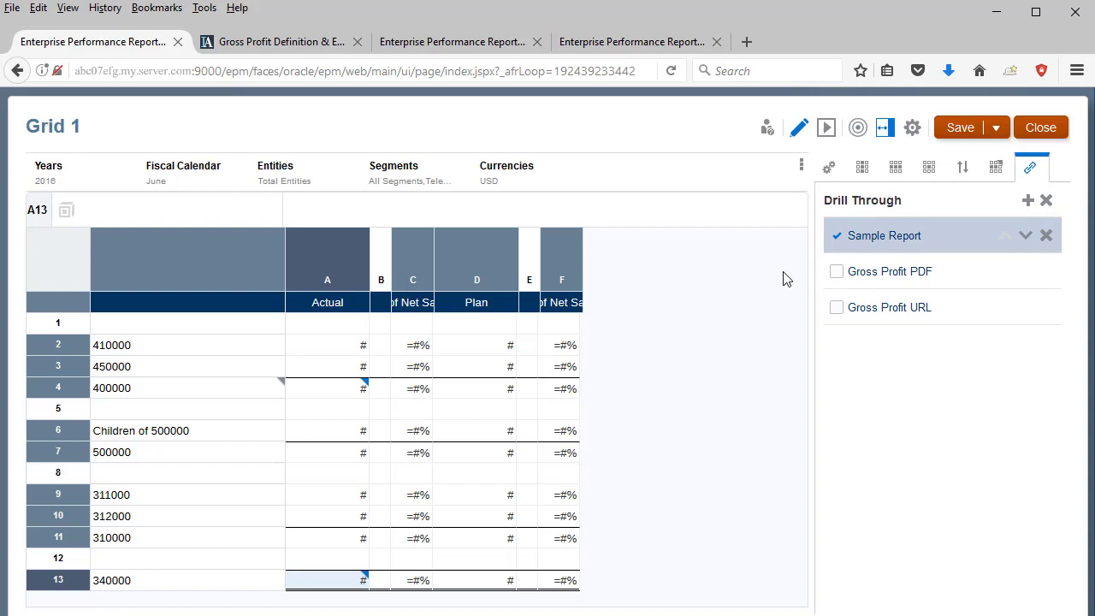
Preview the grid, follow the Gross Profit heading's web link, then open Sample Report 3 from Net Income Actual.
left_click(826, 130)
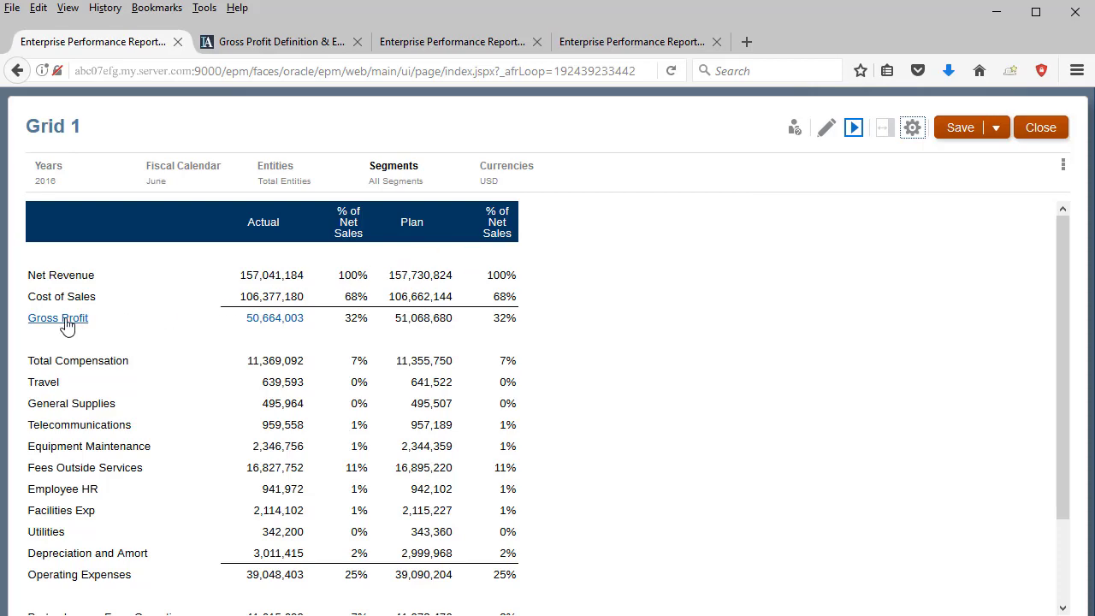
left_click(67, 325)
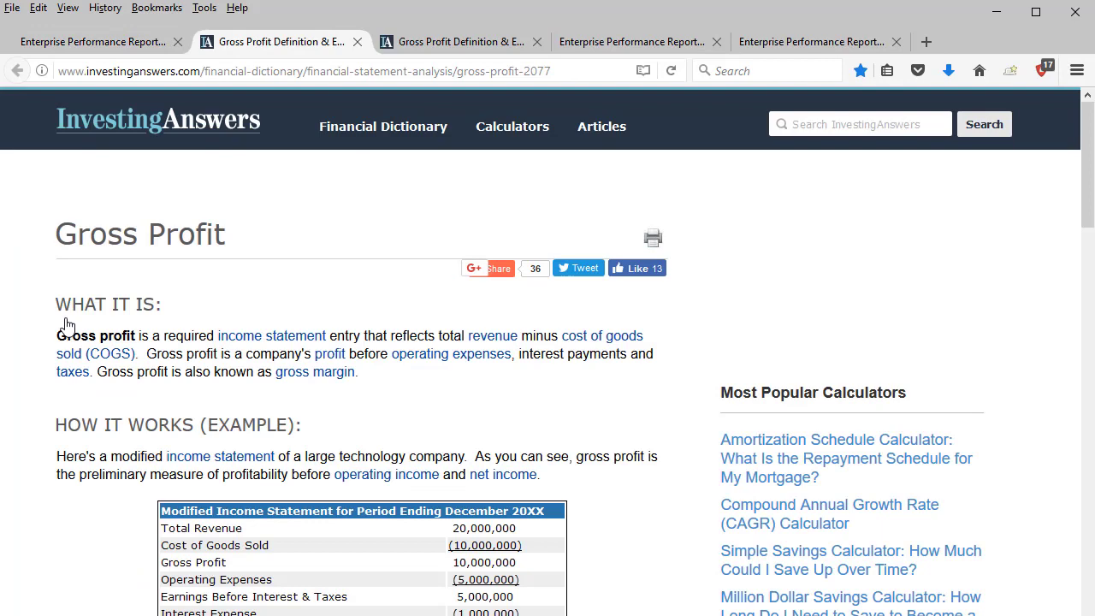
key("ctrl+Page_Up")
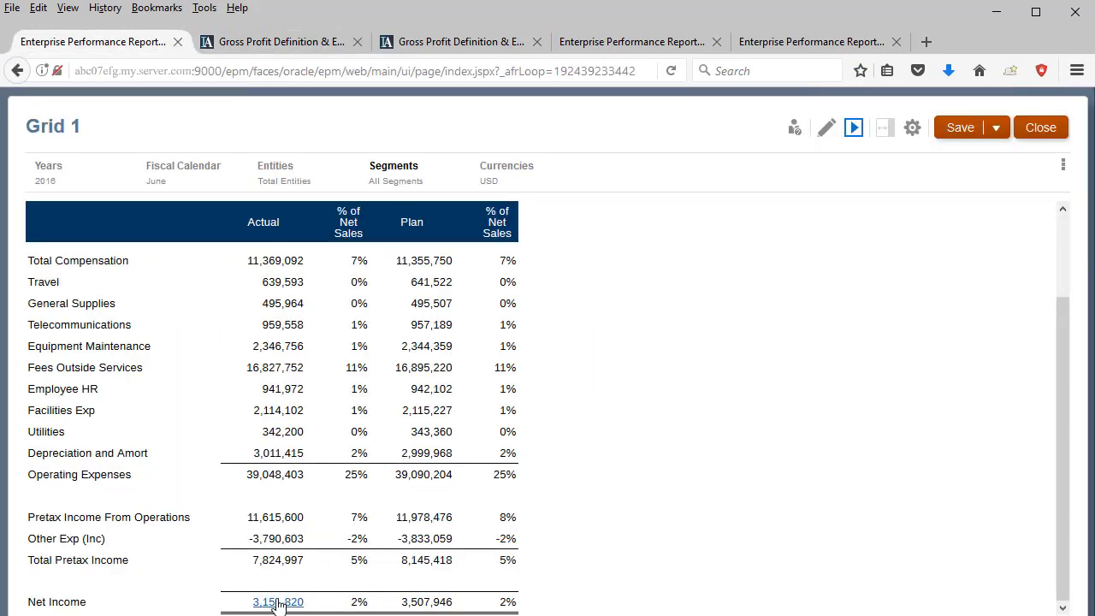
left_click(278, 602)
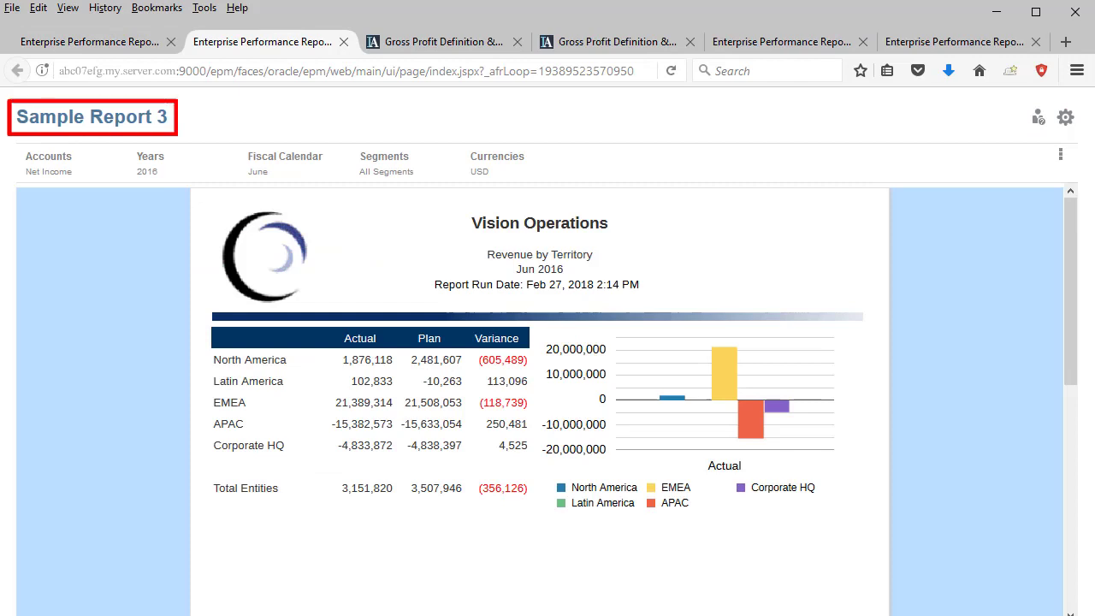